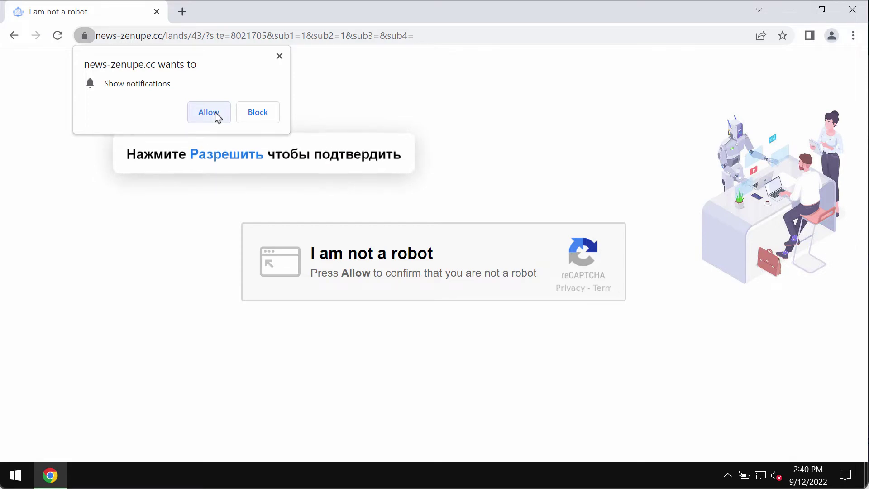
- Allow notifications for news-zenupe.cc and 1.news-zenupe.cc, then open a new tab and close the scam tab
click(209, 112)
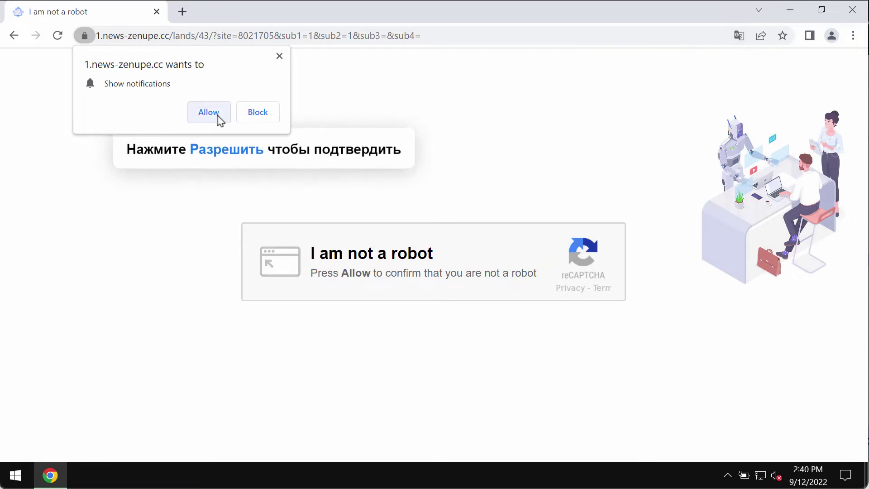
click(209, 112)
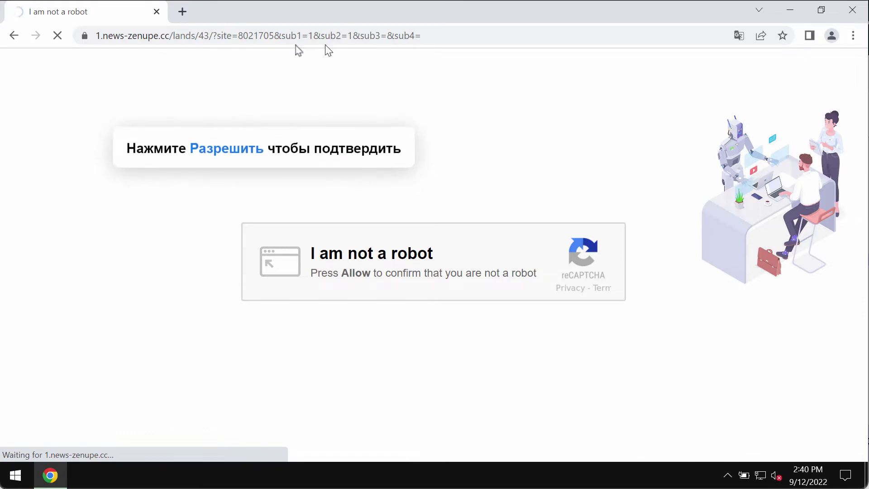
click(182, 11)
click(122, 12)
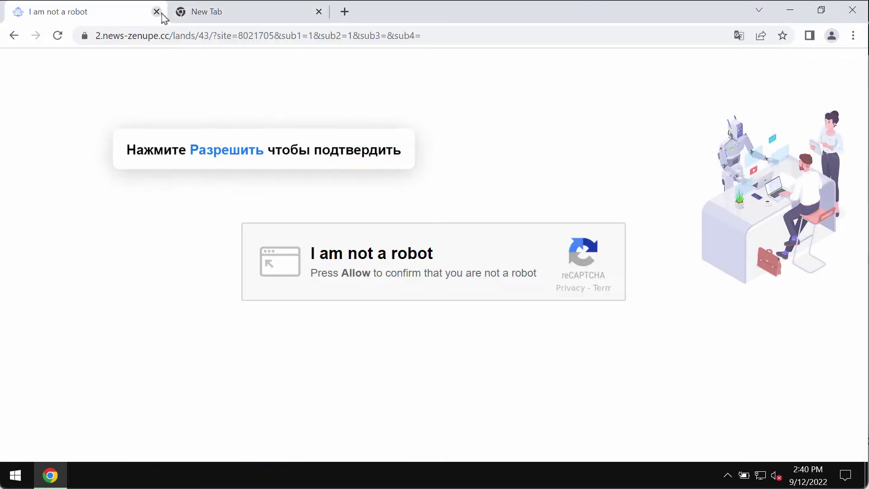
- Close the remaining scam tab and reach Site Settings under Chrome's Privacy and security
click(156, 12)
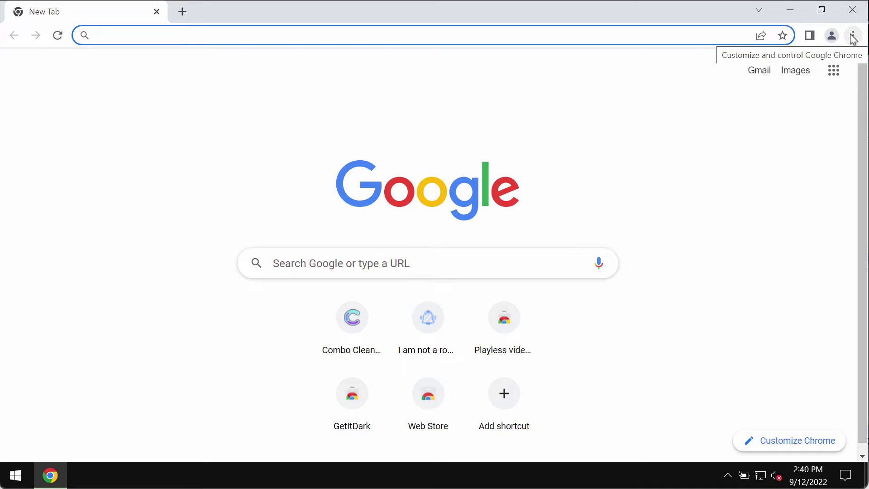
click(853, 35)
click(754, 268)
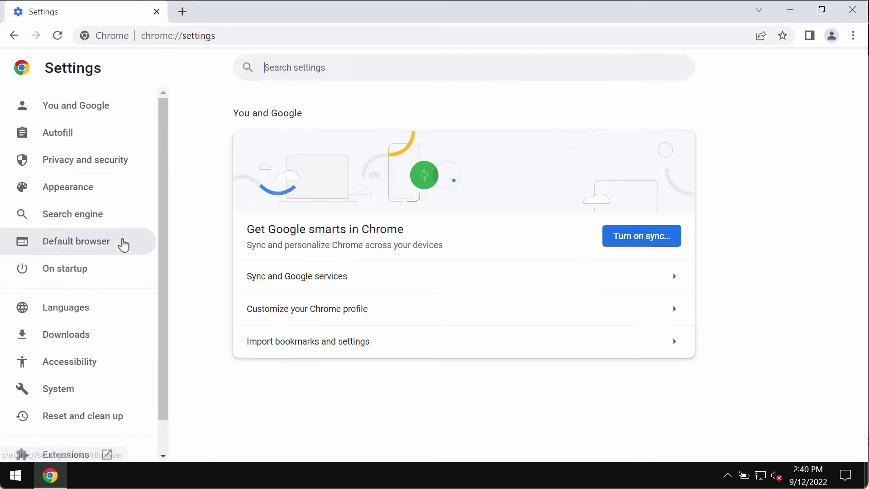
click(81, 161)
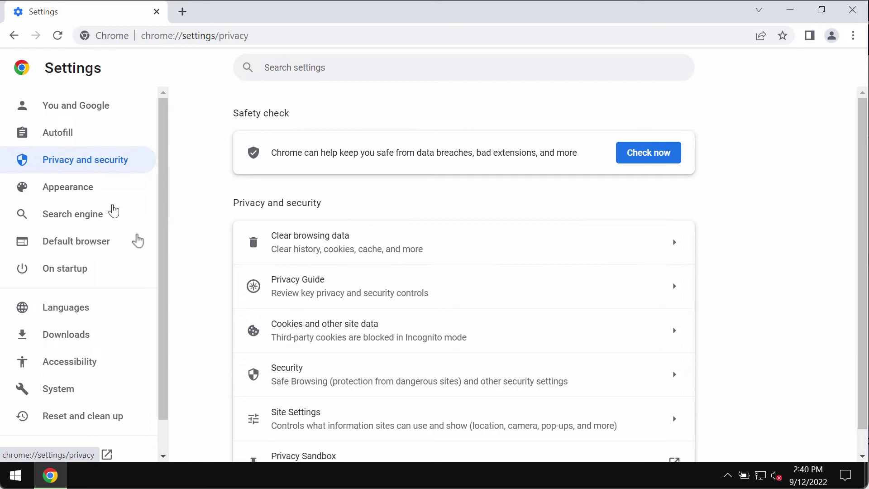
click(353, 418)
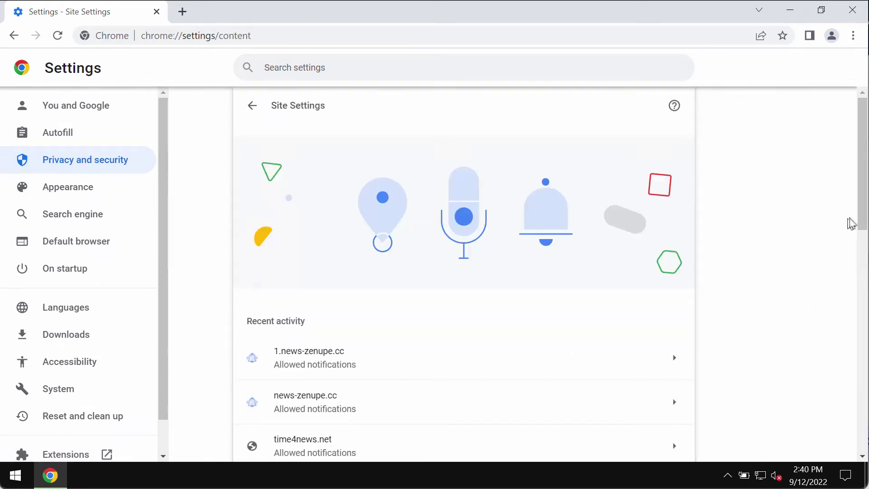
drag(861, 204, 841, 325)
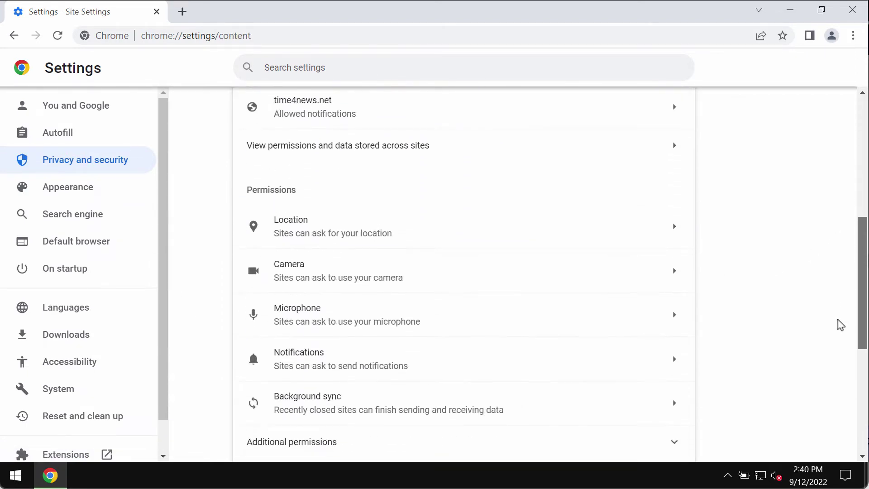
- Remove news-zenupe.cc, 1.news-zenupe.cc and time4news.net from Notifications, leaving only payments4u.org allowed
click(318, 354)
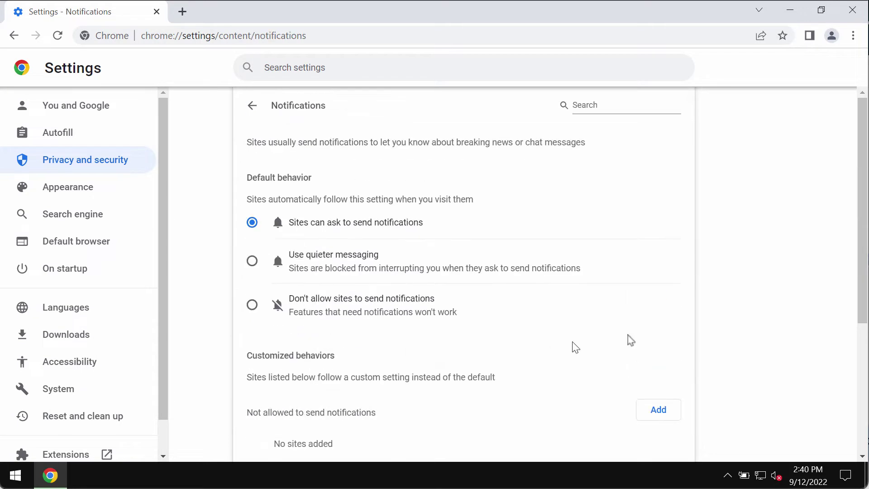
drag(862, 305, 844, 440)
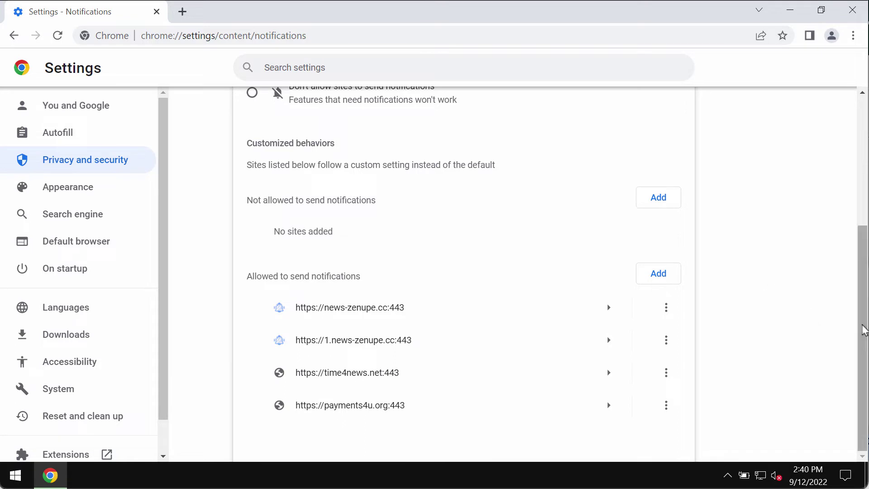
scroll(459, 299, up, 1)
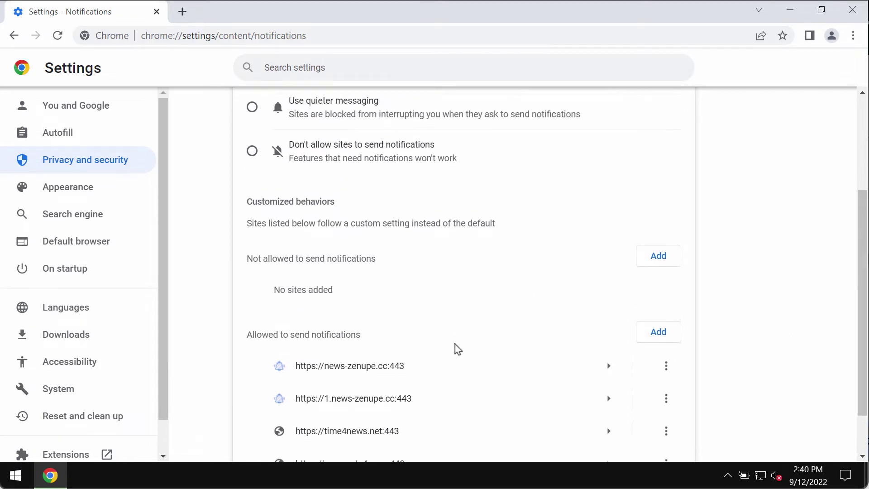
scroll(456, 346, down, 1)
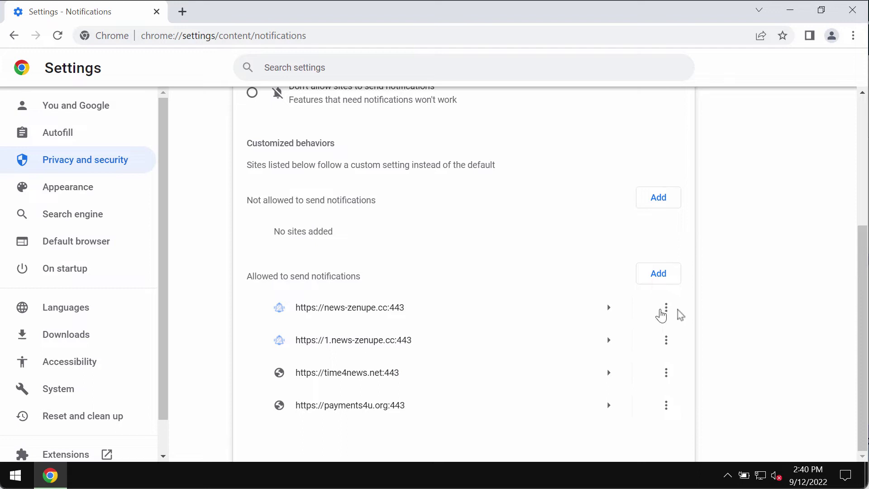
click(666, 307)
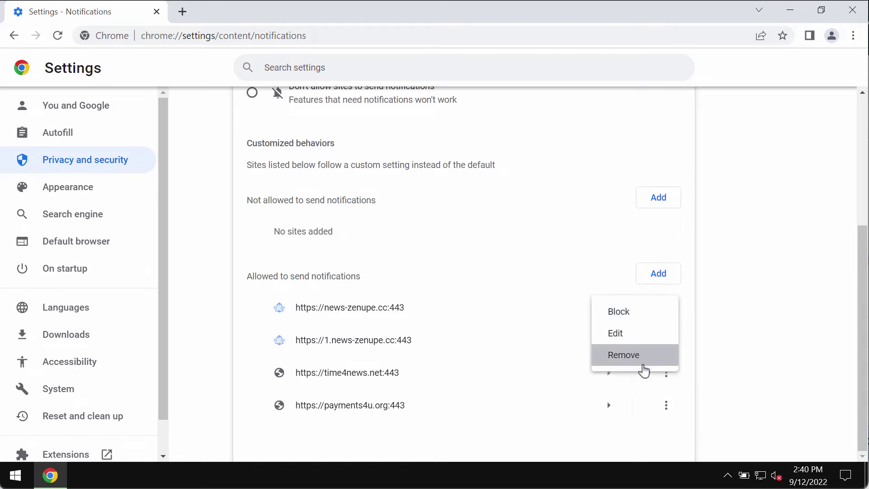
click(624, 355)
click(666, 340)
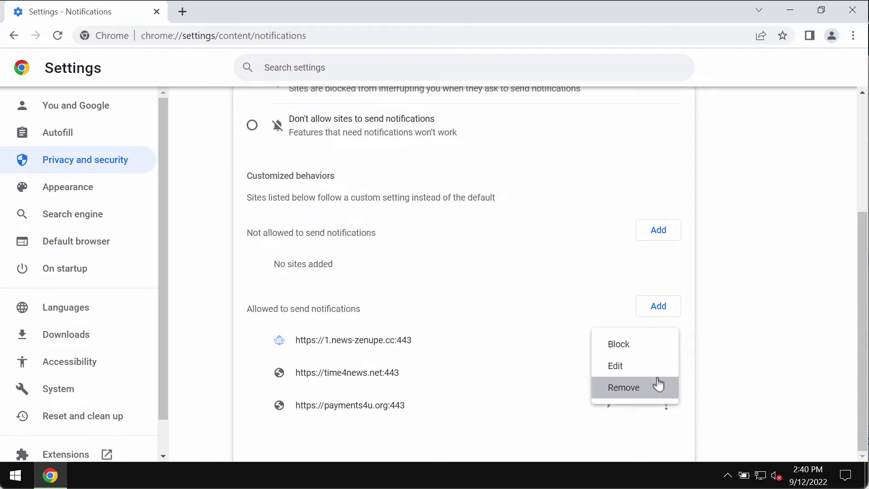
click(657, 384)
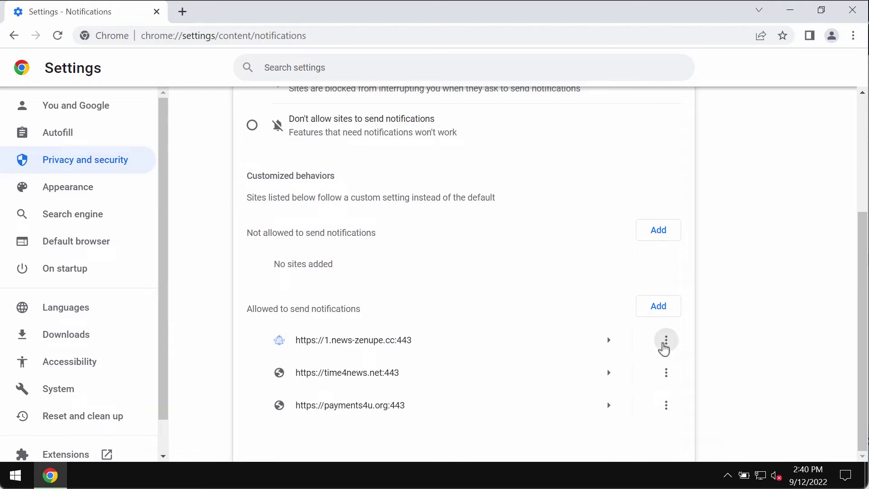
click(666, 340)
click(650, 387)
click(665, 373)
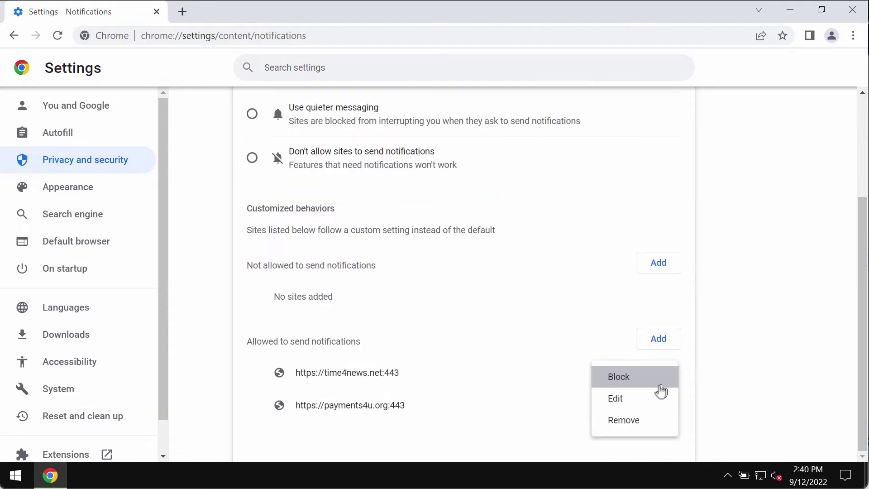
click(645, 419)
- Load combocleaner.com, then minimize Chrome to reveal the Combo Cleaner dashboard
click(394, 36)
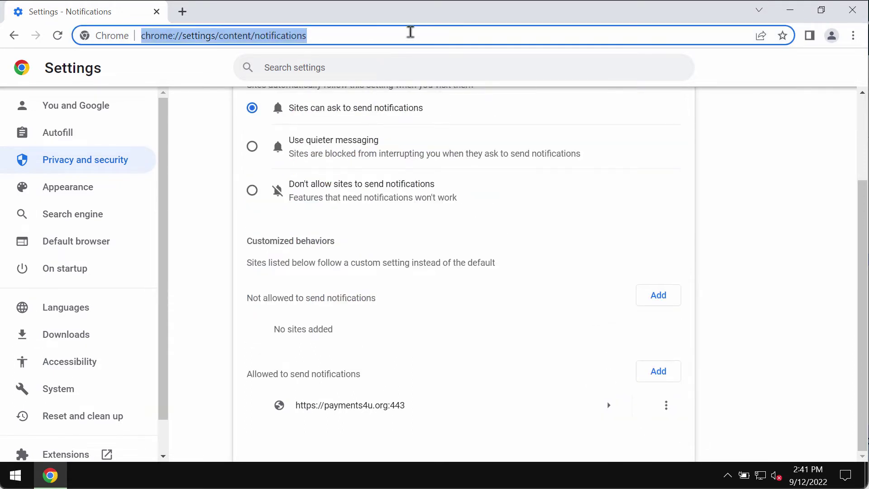
text(combocleaner.com)
key(Return)
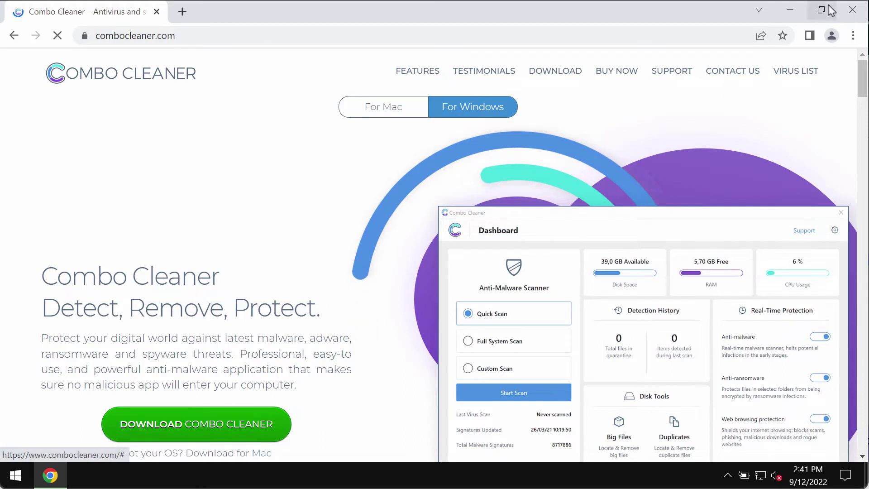
click(790, 9)
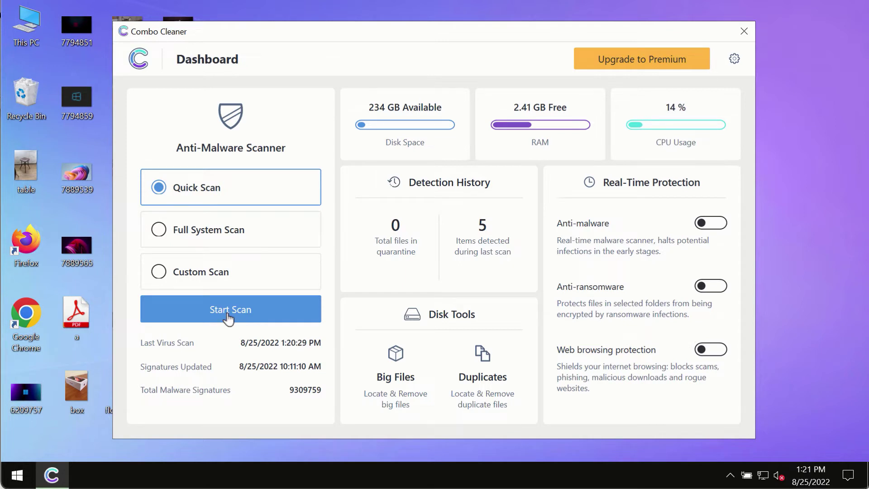
- Start the Quick Scan, go back to the dashboard, then return to the scan progress view
click(230, 314)
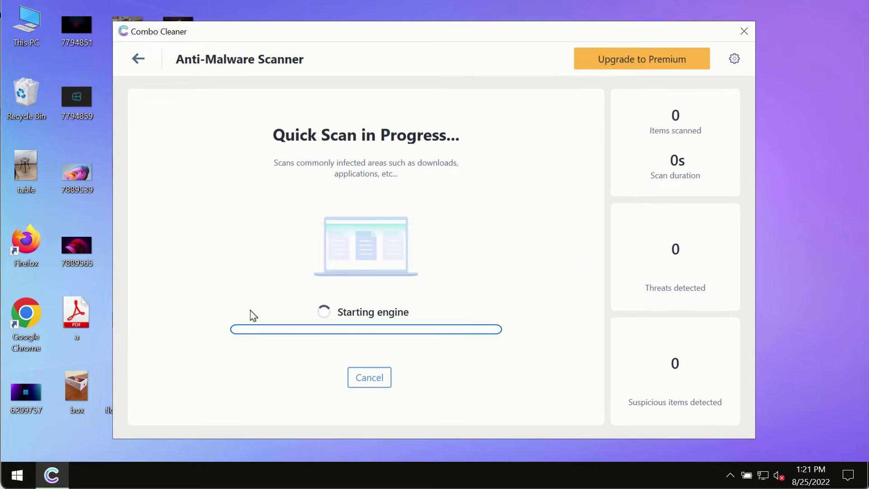
click(138, 59)
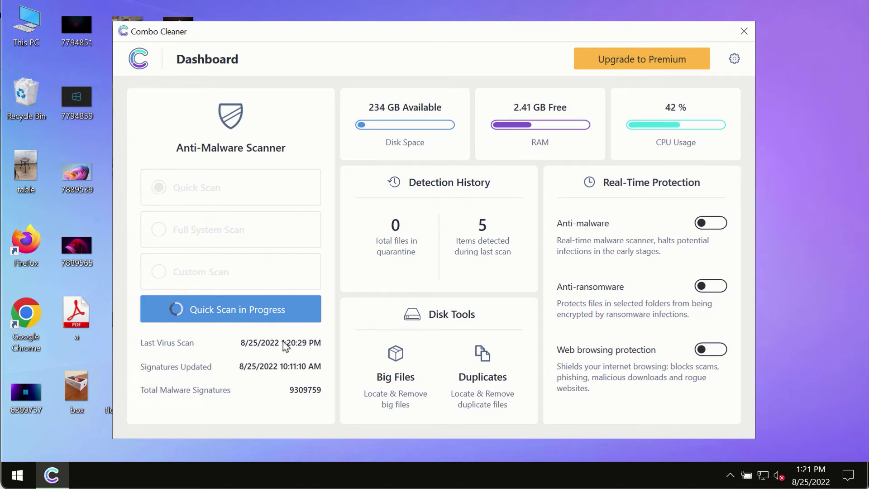
click(245, 309)
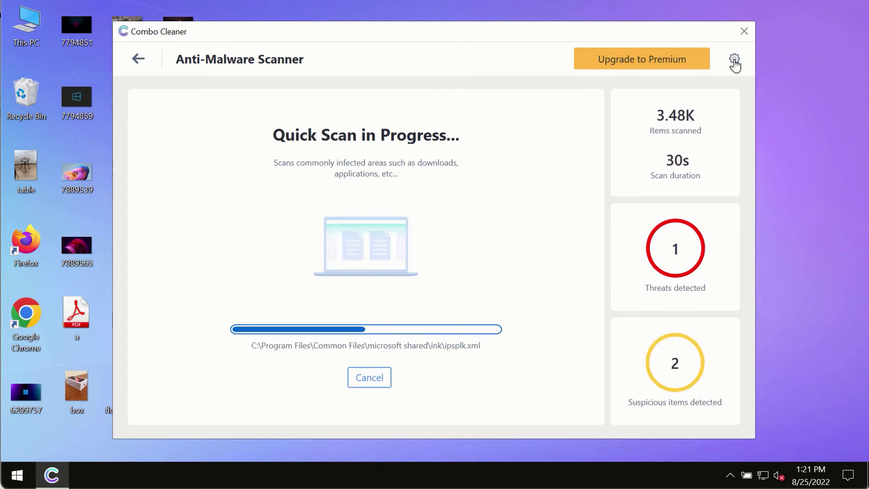
- Open Combo Cleaner settings and view the empty Anti-Ransomware section
click(735, 62)
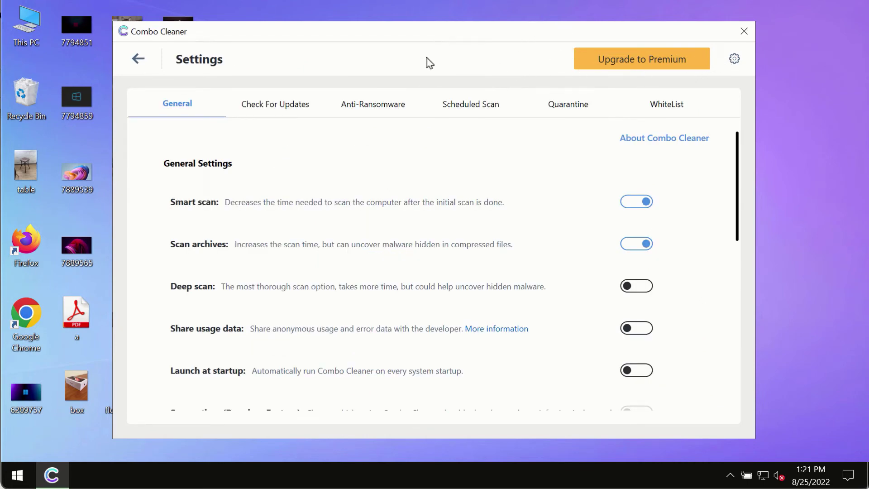
click(362, 107)
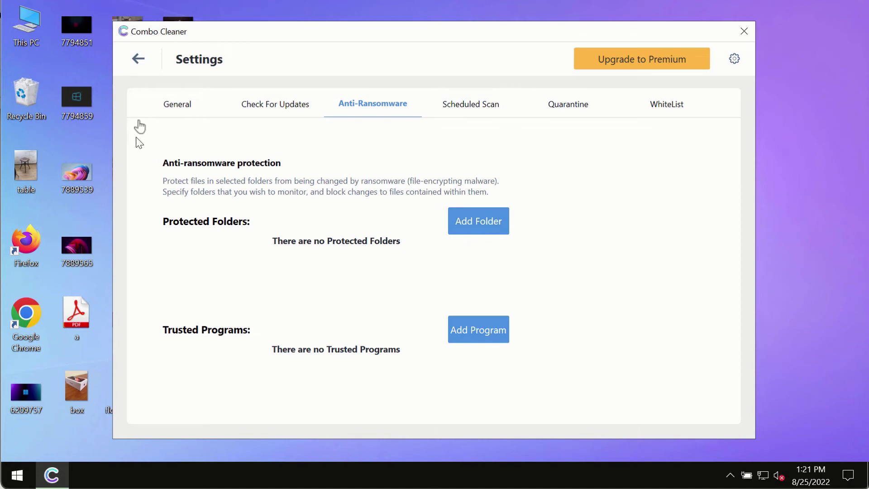
- Go back to the dashboard and reopen the Quick Scan progress, now showing four threats
click(139, 61)
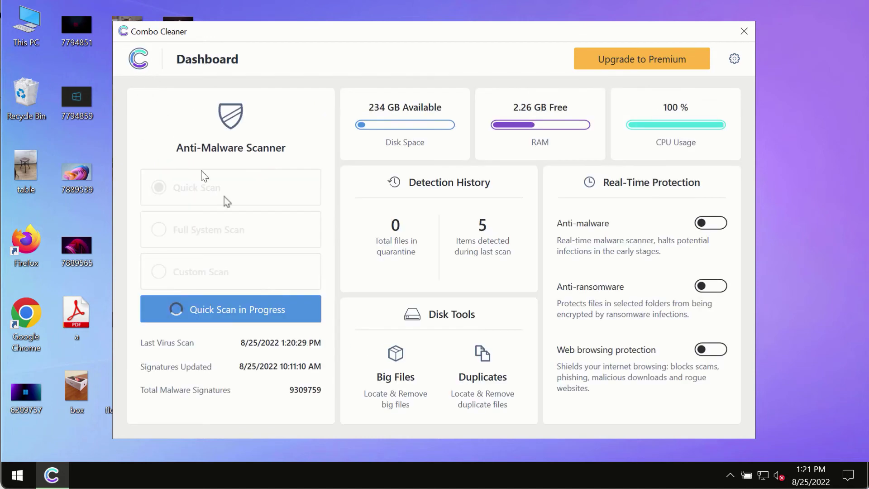
click(269, 305)
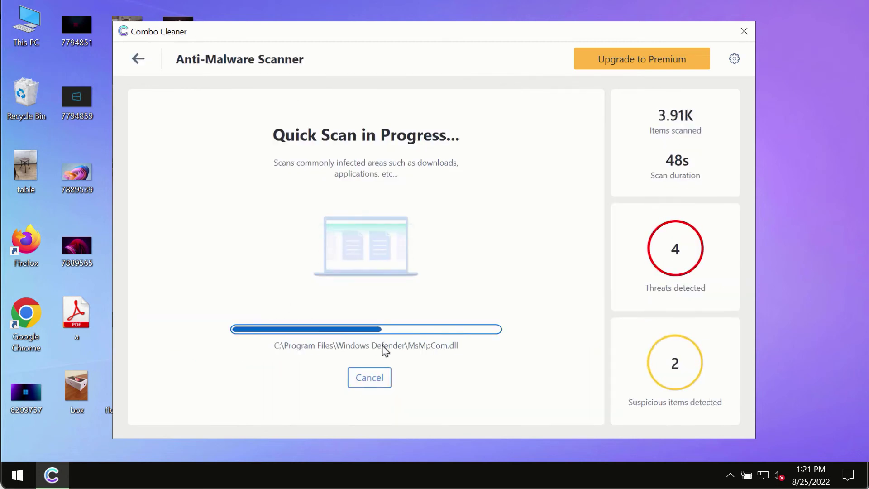